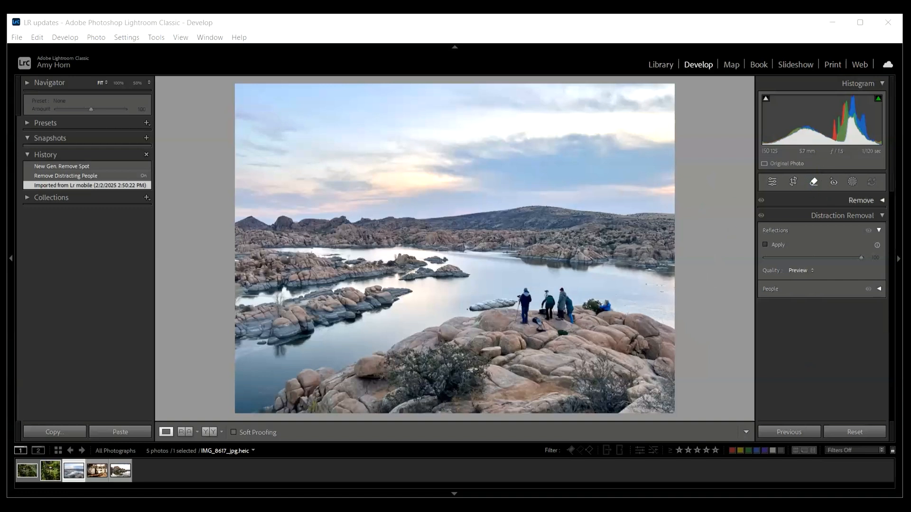
Step: Detect the distracting people in the lake photo with Distraction Removal and remove all of them
{"action": "left_click", "coordinate": [881, 201]}
{"action": "left_click", "coordinate": [881, 201]}
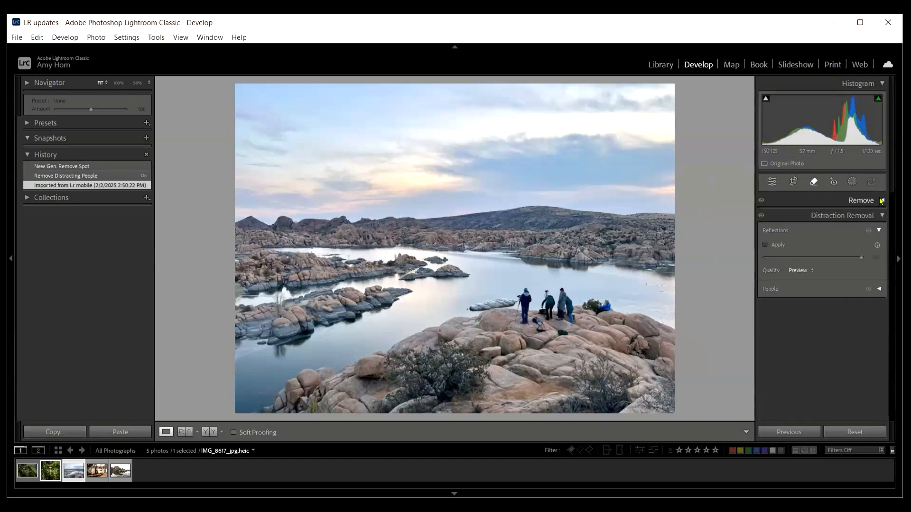
{"action": "left_click", "coordinate": [883, 216]}
{"action": "left_click", "coordinate": [883, 216]}
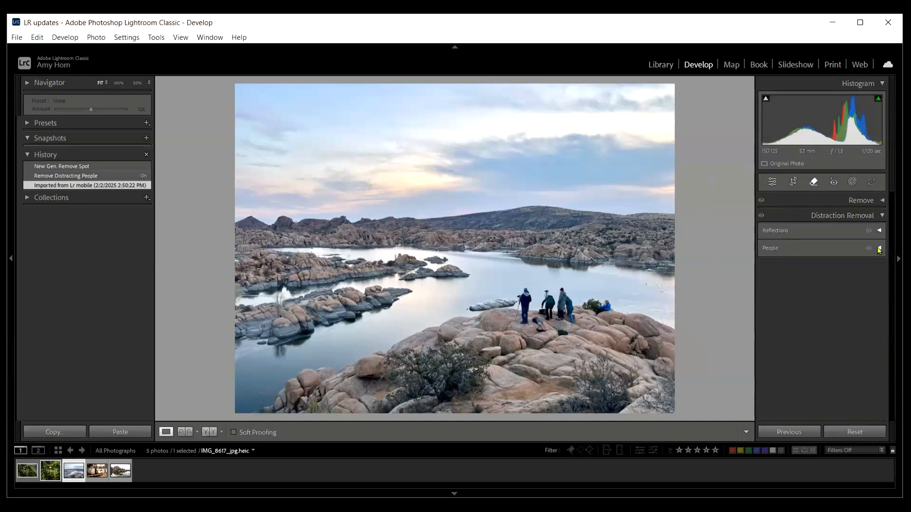
{"action": "left_click", "coordinate": [879, 249]}
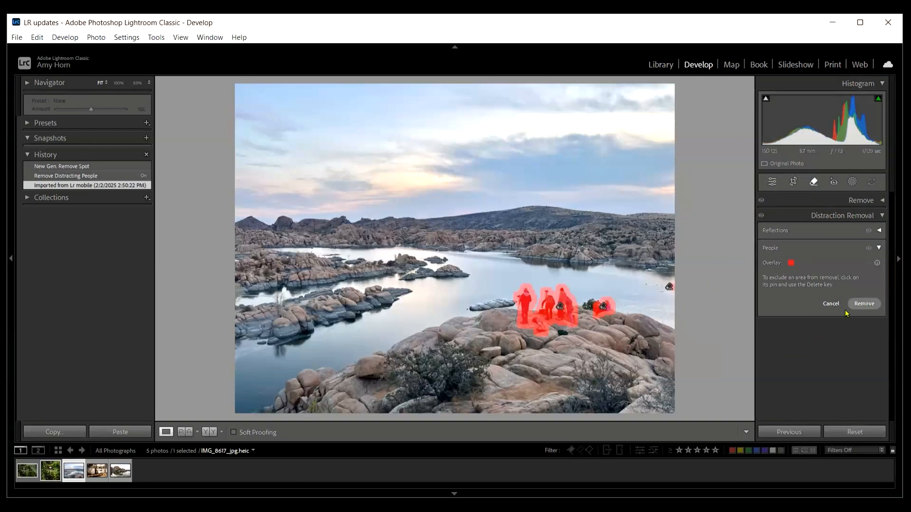
{"action": "left_click", "coordinate": [865, 306]}
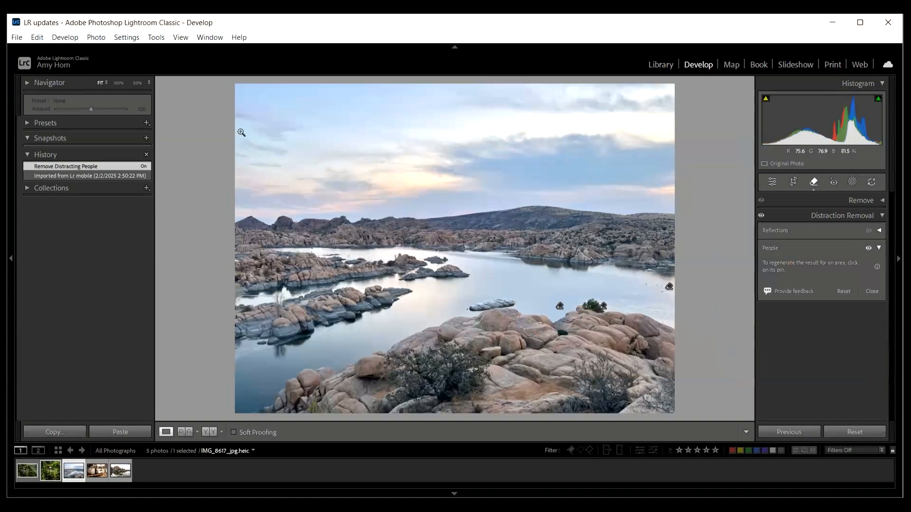
Step: Paint over the leftover dark green bag between the foreground rocks at 100% zoom and remove it with generative AI
{"action": "left_click", "coordinate": [114, 85]}
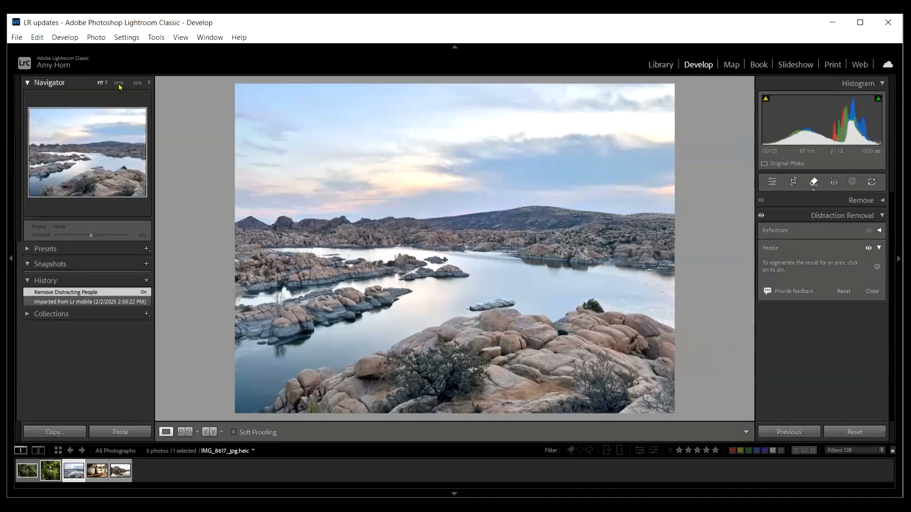
{"action": "left_click", "coordinate": [118, 84]}
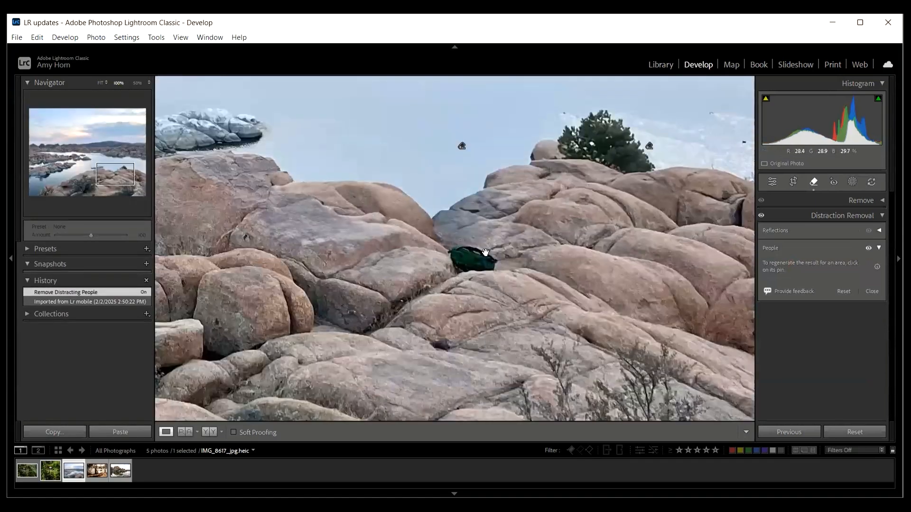
{"action": "left_click", "coordinate": [884, 201]}
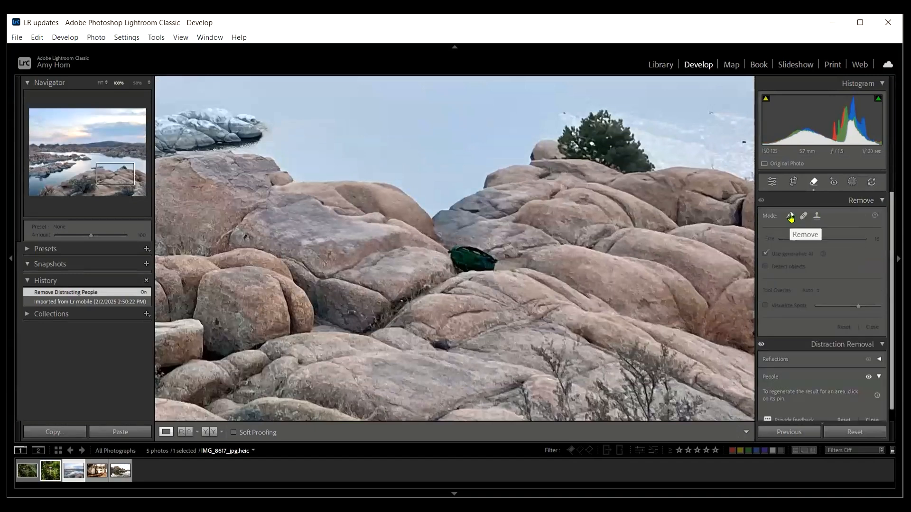
{"action": "mouse_move", "coordinate": [489, 265]}
{"action": "left_mouse_down"}
{"action": "mouse_move", "coordinate": [461, 252]}
{"action": "mouse_move", "coordinate": [455, 262]}
{"action": "mouse_move", "coordinate": [495, 256]}
{"action": "left_mouse_up"}
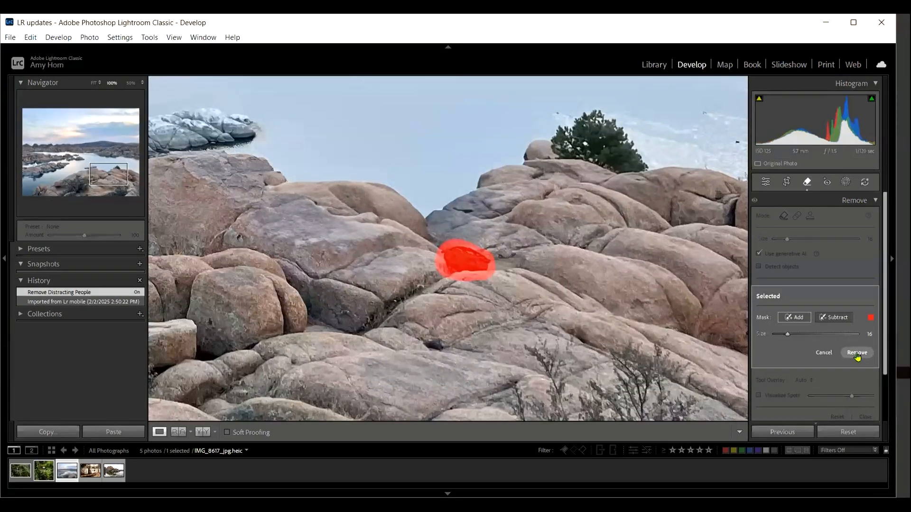
{"action": "left_click", "coordinate": [857, 353]}
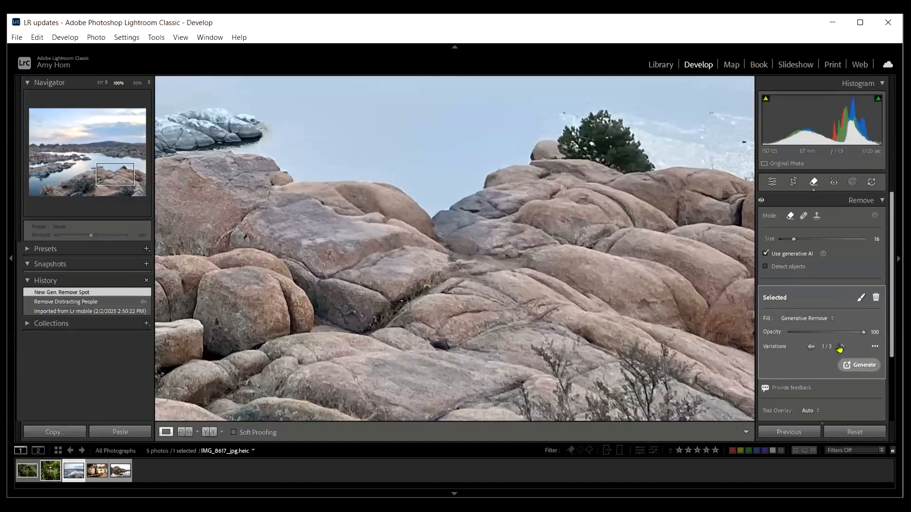
Step: Choose the third generated variation for the removed bag area and return to the full photo view
{"action": "left_click", "coordinate": [841, 347]}
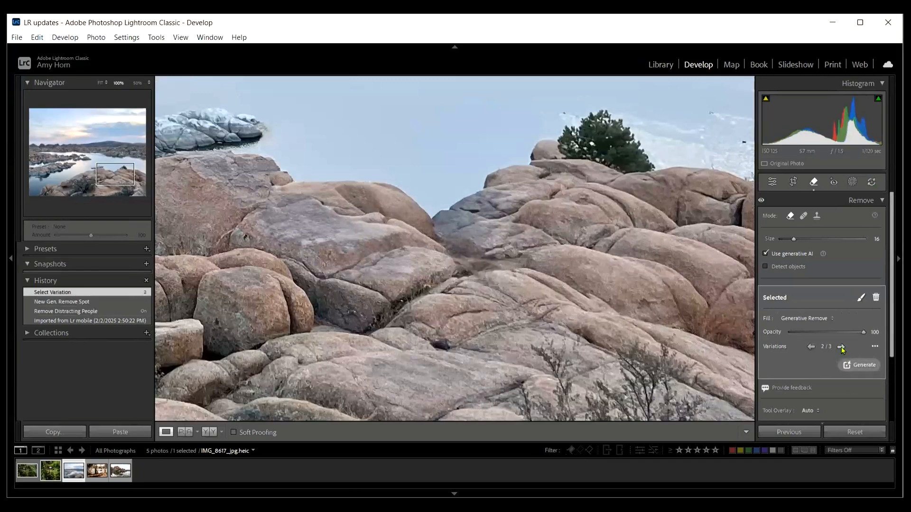
{"action": "left_click", "coordinate": [840, 348]}
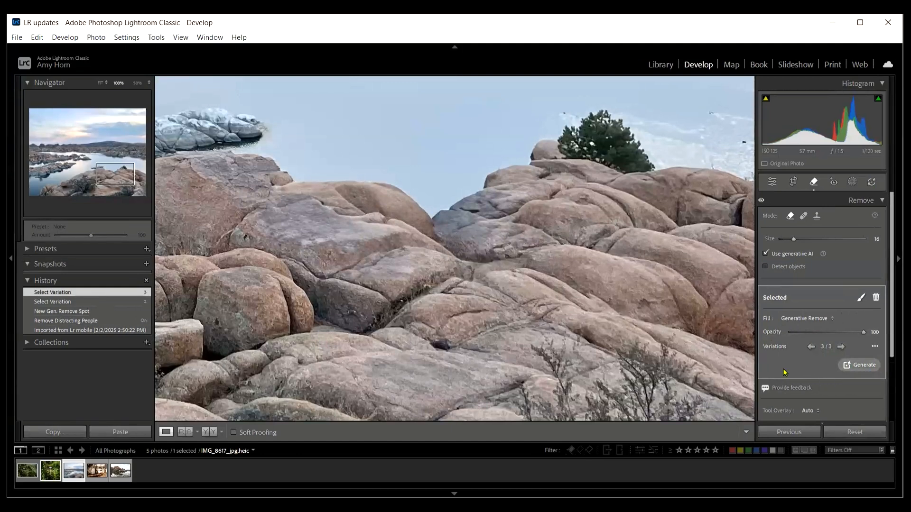
{"action": "left_click", "coordinate": [101, 84]}
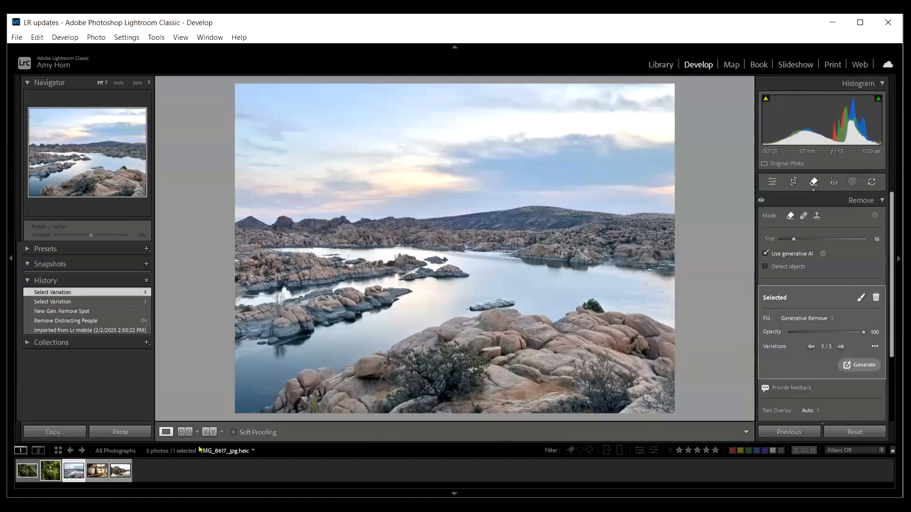
Step: Open the photo untitled-1151.NEF of the metal canisters and apply reflection removal to it
{"action": "left_click", "coordinate": [96, 470]}
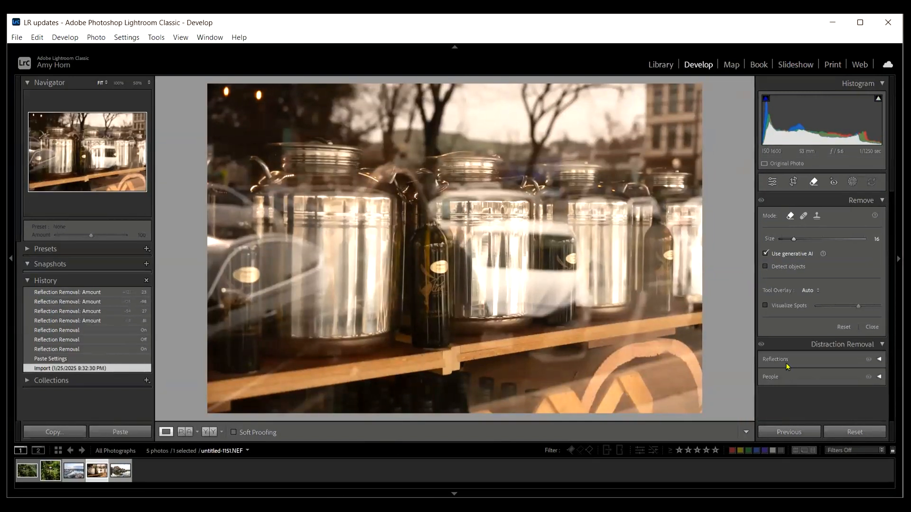
{"action": "left_click", "coordinate": [880, 360]}
{"action": "left_click", "coordinate": [764, 374]}
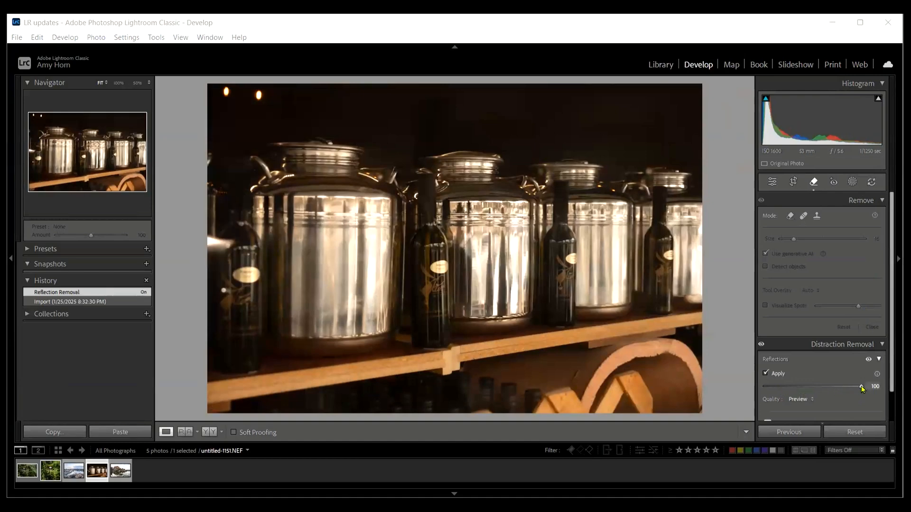
Step: Try the reflection removal amount at -100 and 0, and set it back to 100
{"action": "left_click_drag", "start_coordinate": [862, 387], "coordinate": [827, 388]}
{"action": "left_click_drag", "start_coordinate": [822, 393], "coordinate": [753, 395]}
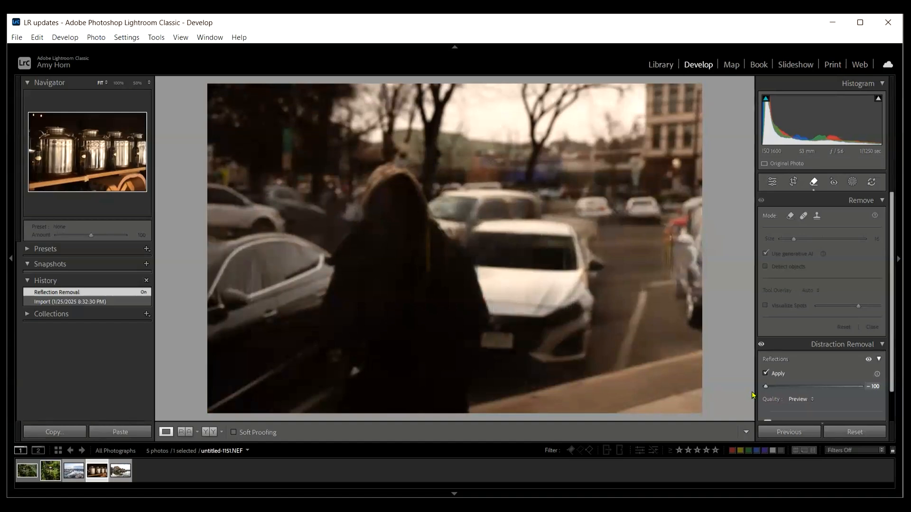
{"action": "left_click_drag", "start_coordinate": [765, 387], "coordinate": [815, 385]}
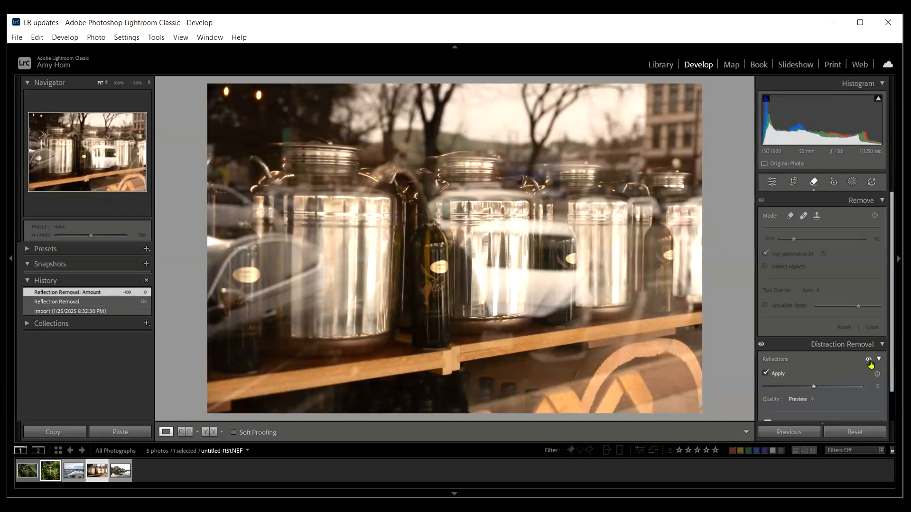
{"action": "scroll", "coordinate": [861, 361], "scroll_direction": "down", "scroll_amount": 2}
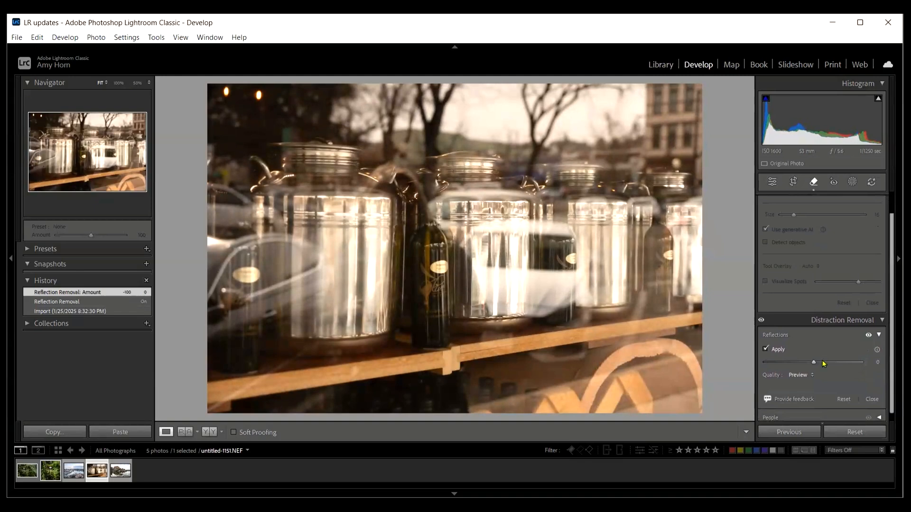
{"action": "left_click_drag", "start_coordinate": [814, 363], "coordinate": [871, 365]}
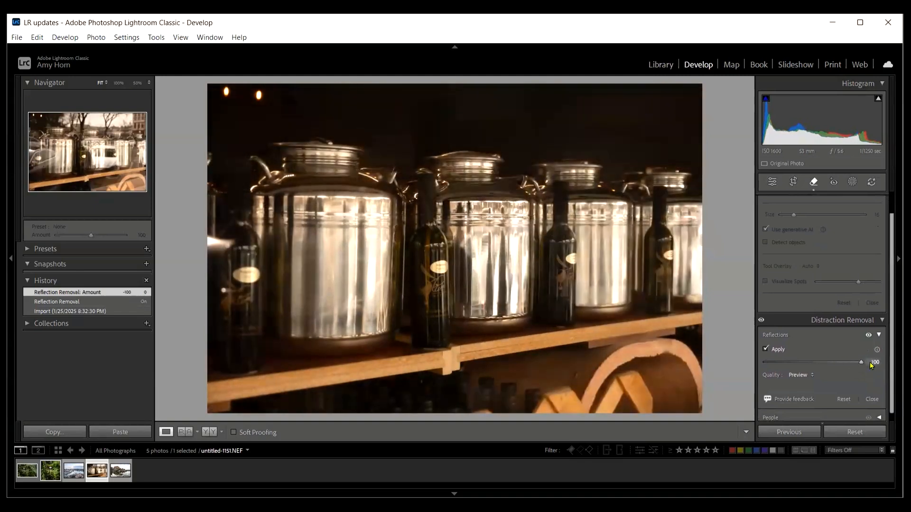
Step: Compare the canister photo with and without reflection removal, and collapse the Distraction Removal settings
{"action": "left_click", "coordinate": [868, 336]}
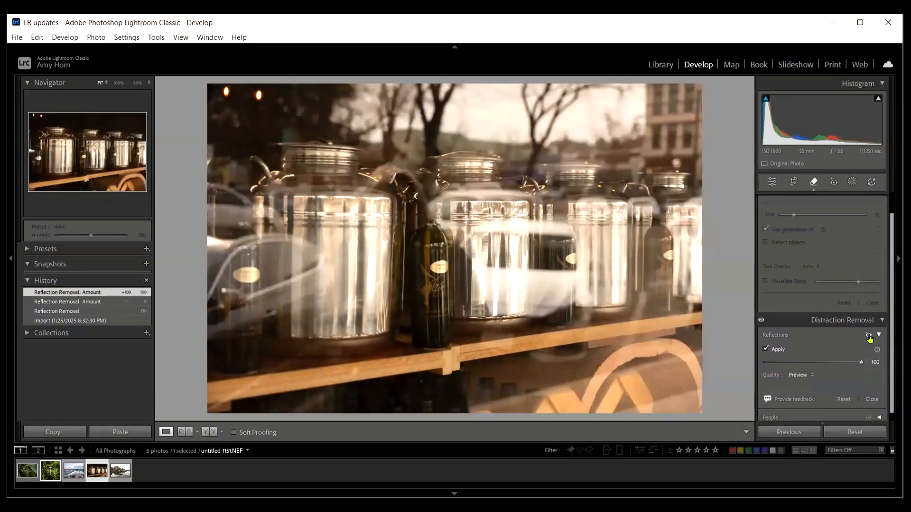
{"action": "left_click", "coordinate": [869, 337]}
{"action": "left_click", "coordinate": [869, 336]}
{"action": "left_click", "coordinate": [869, 336]}
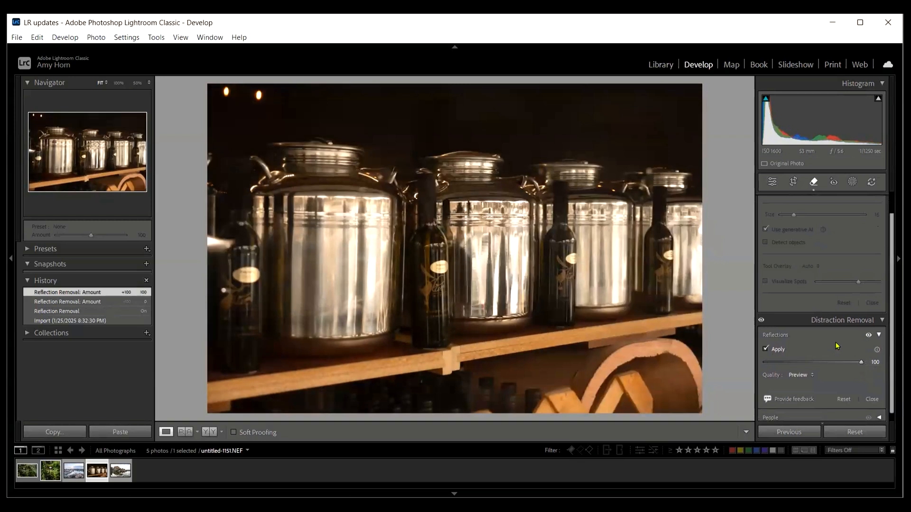
{"action": "left_click", "coordinate": [883, 321]}
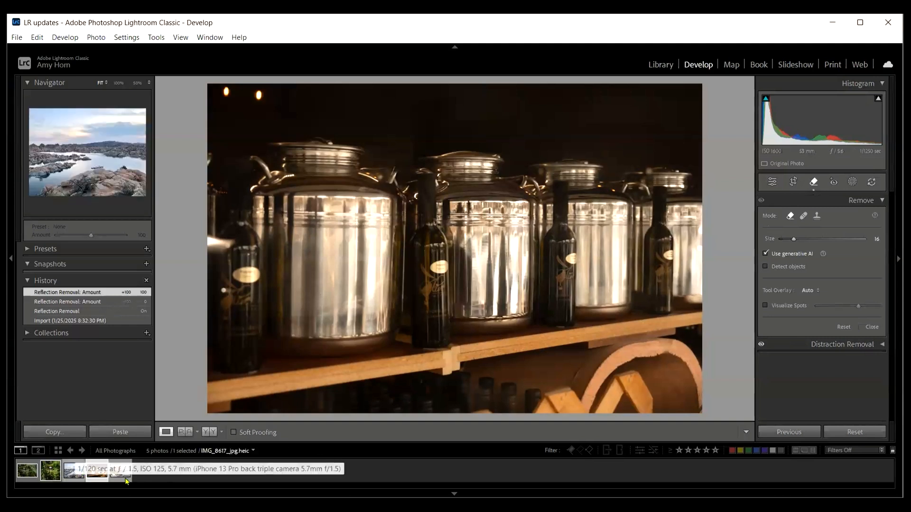
Step: Open the mushroom photo 01_25 CA Armstrong Redwoods-0286.NEF and enable Denoise in its Detail settings
{"action": "left_click", "coordinate": [32, 472]}
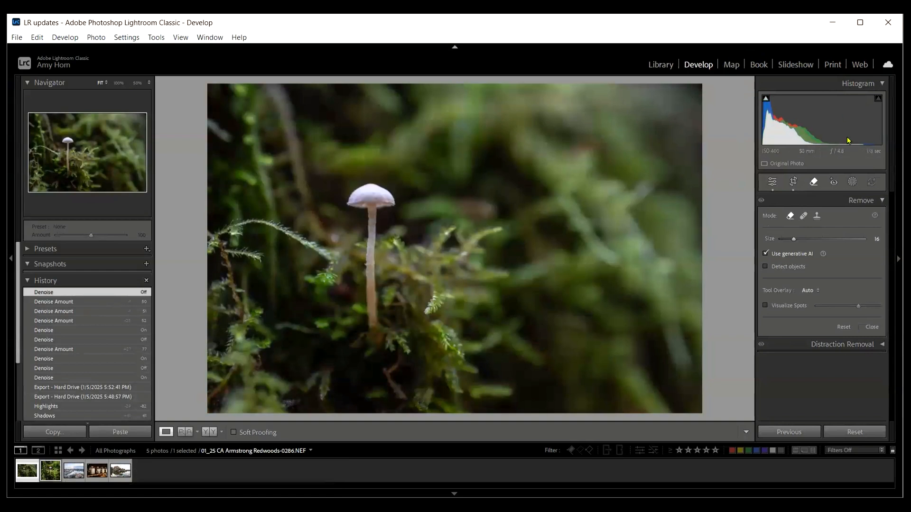
{"action": "left_click", "coordinate": [884, 201]}
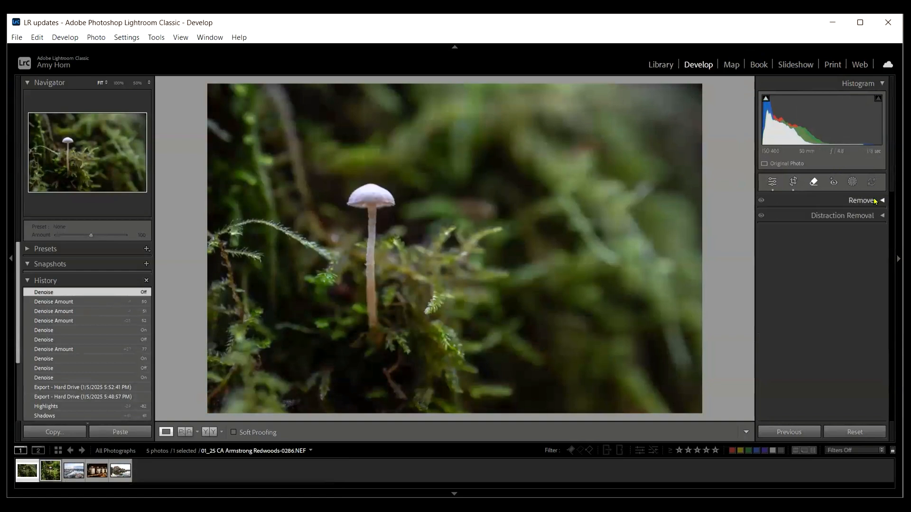
{"action": "left_click", "coordinate": [773, 183]}
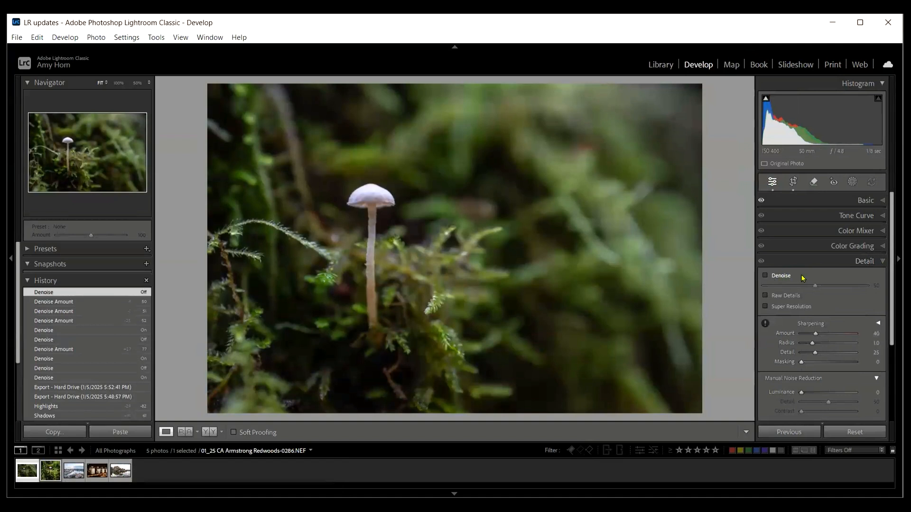
{"action": "left_click", "coordinate": [765, 277]}
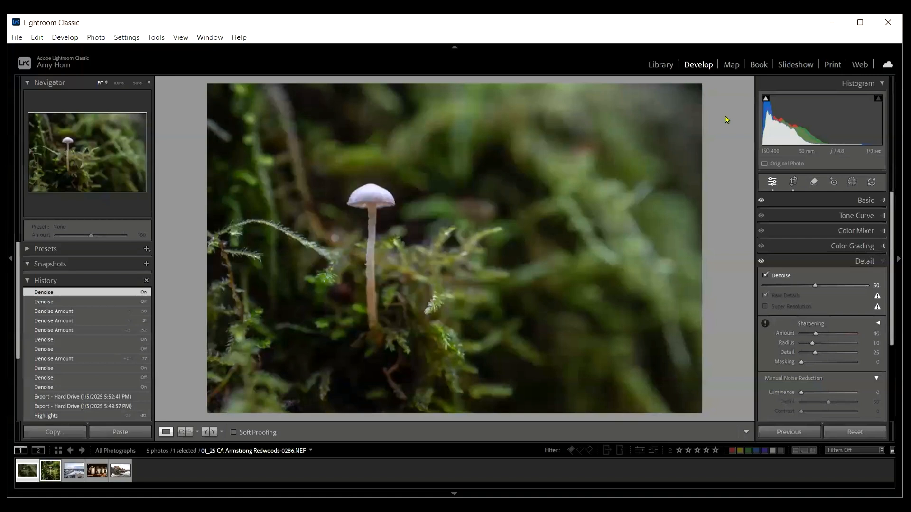
Step: Inspect the denoised mushroom cap and its blurred background at 100% zoom, and return to the full photo view
{"action": "left_click", "coordinate": [118, 84]}
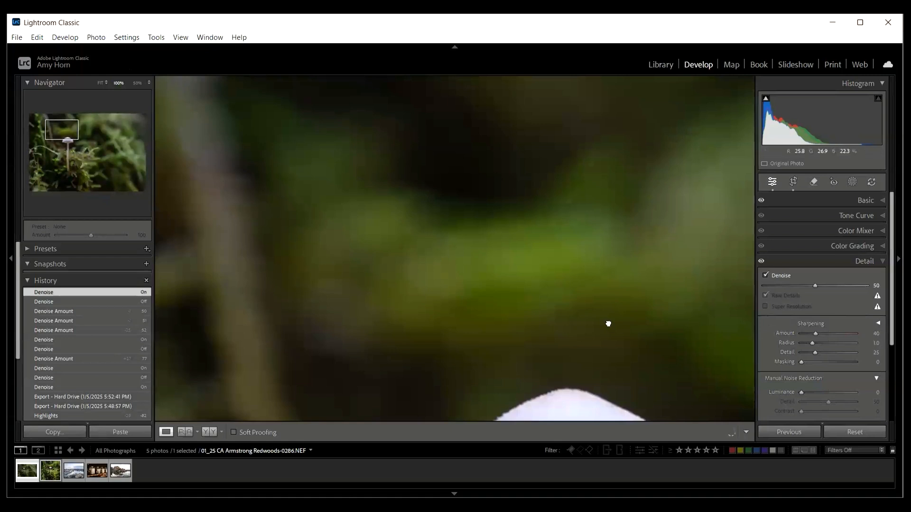
{"action": "left_click_drag", "start_coordinate": [565, 317], "coordinate": [390, 78]}
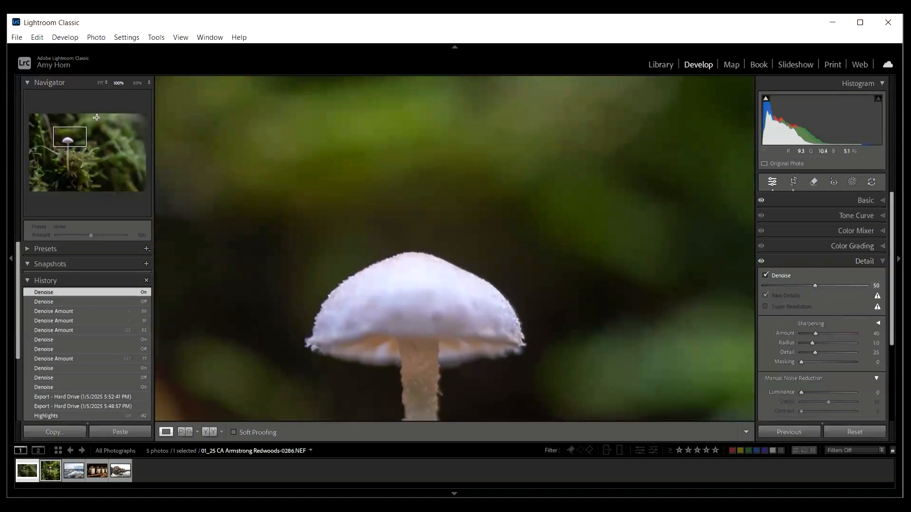
{"action": "left_click", "coordinate": [100, 83]}
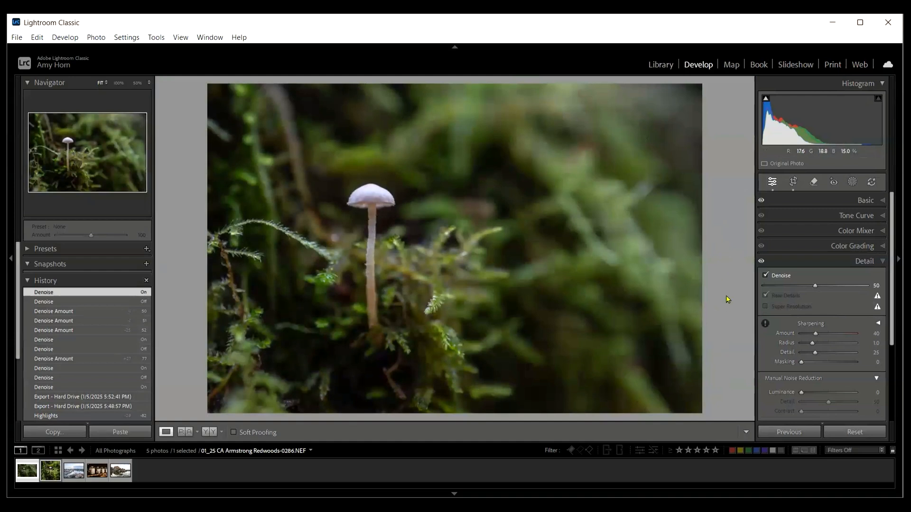
Step: Open IMG_8617_jpg.heic and create three separate landscape masks for Sky, Water and Natural Ground
{"action": "left_click", "coordinate": [72, 471]}
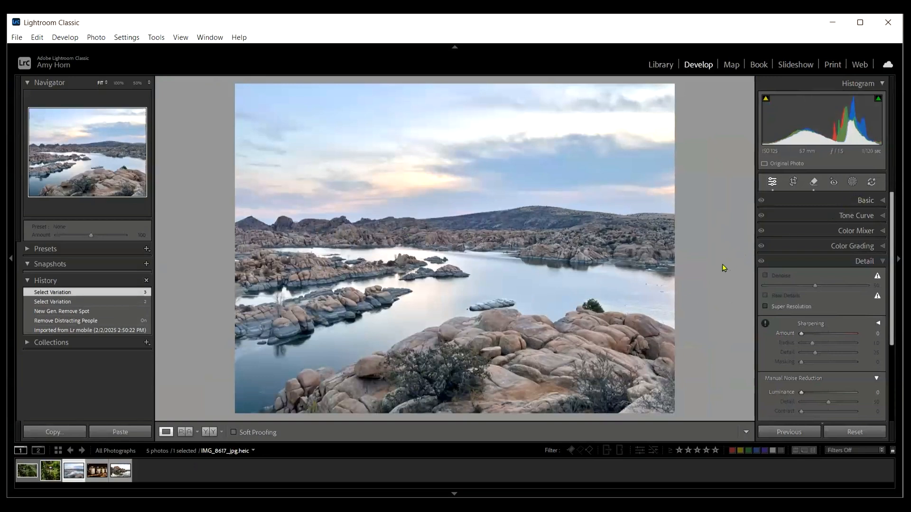
{"action": "left_click", "coordinate": [853, 185]}
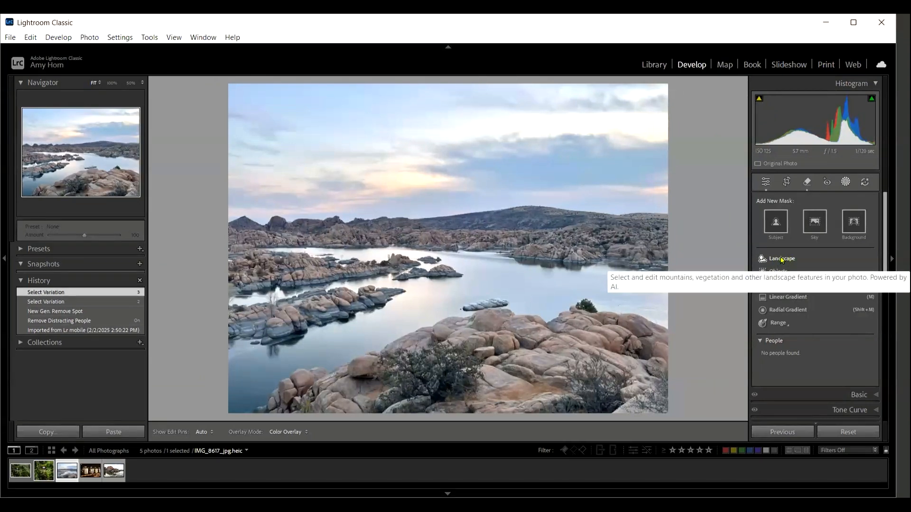
{"action": "left_click", "coordinate": [782, 260]}
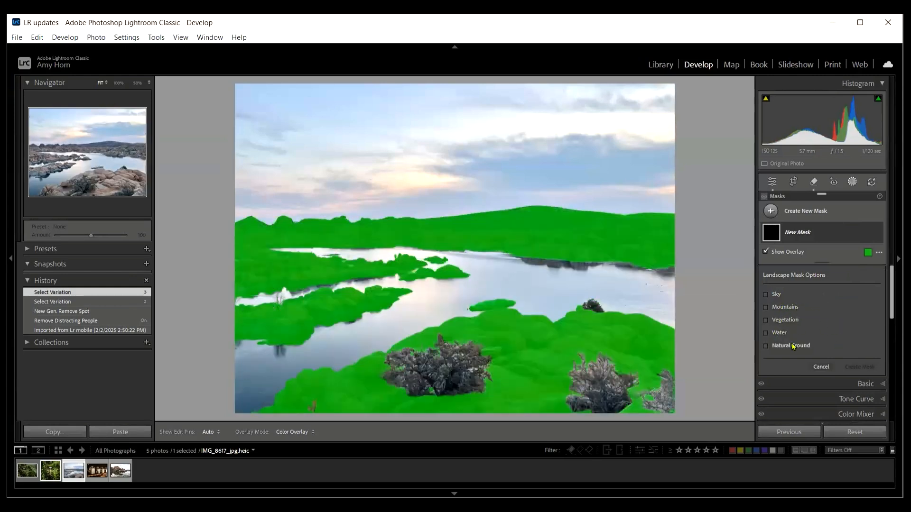
{"action": "left_click", "coordinate": [765, 295]}
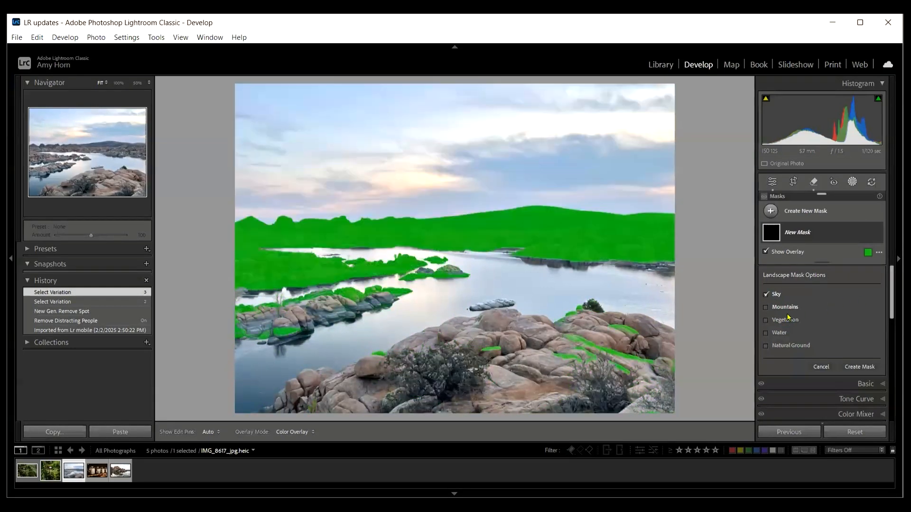
{"action": "left_click", "coordinate": [766, 333]}
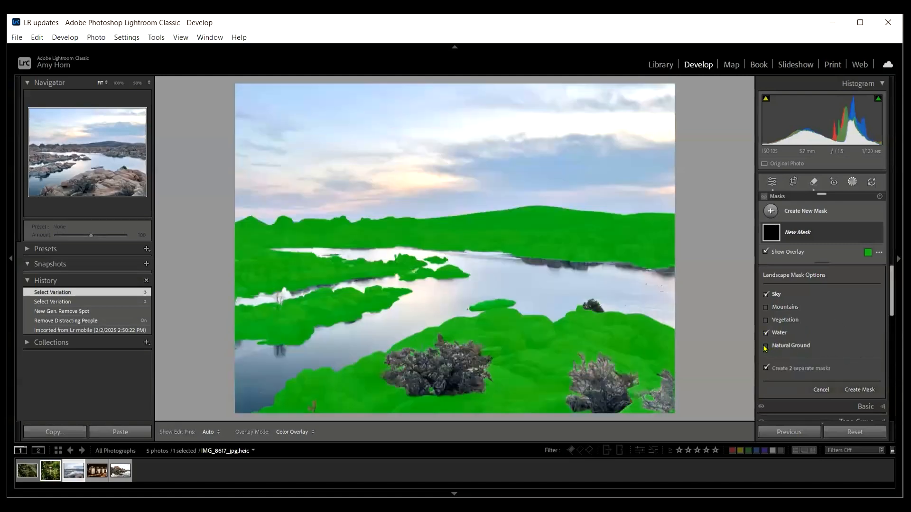
{"action": "left_click", "coordinate": [765, 346]}
{"action": "left_click", "coordinate": [855, 390]}
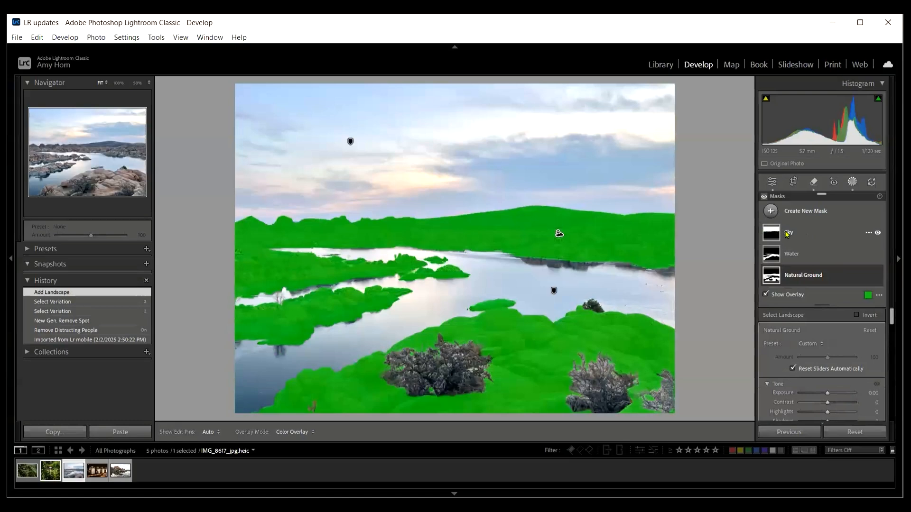
Step: Adjust the Sky mask with Highlights at -72, Contrast at 44 and Temp at -12
{"action": "left_click", "coordinate": [807, 234]}
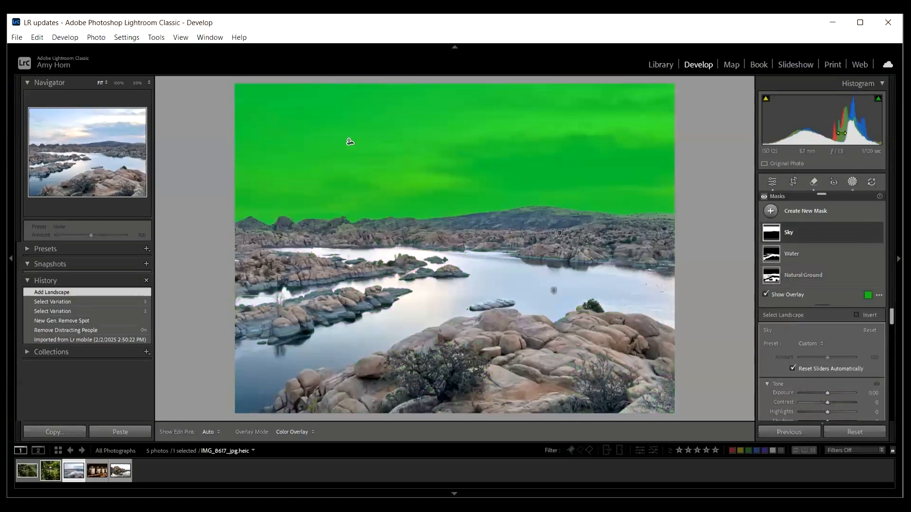
{"action": "left_click", "coordinate": [883, 84]}
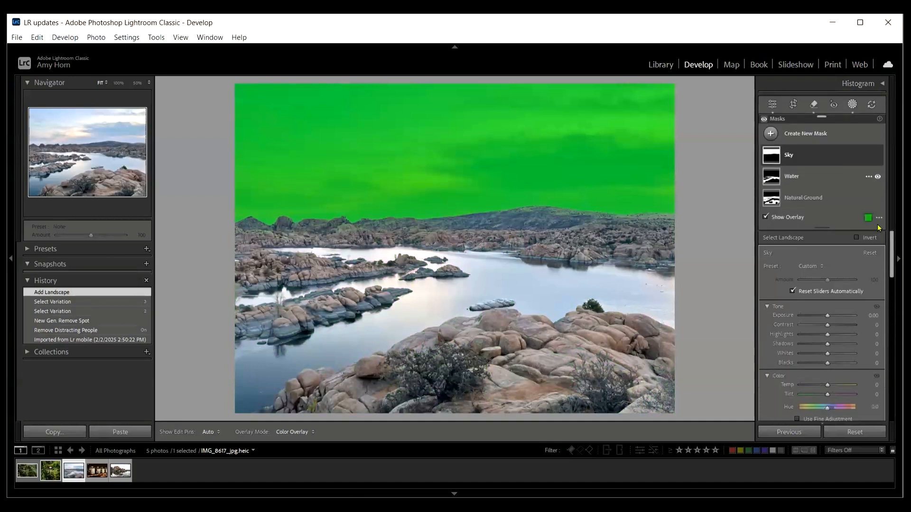
{"action": "scroll", "coordinate": [828, 297], "scroll_direction": "down", "scroll_amount": 3}
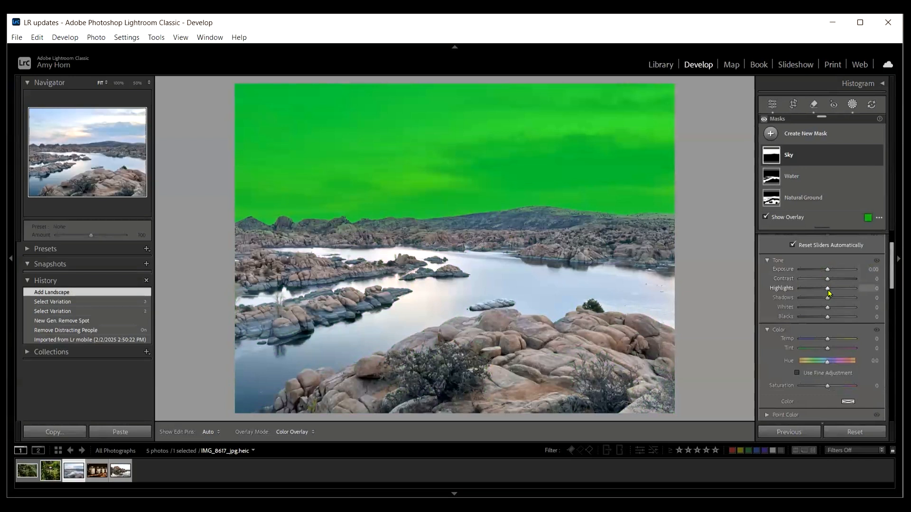
{"action": "mouse_move", "coordinate": [829, 294]}
{"action": "left_mouse_down"}
{"action": "mouse_move", "coordinate": [811, 294]}
{"action": "mouse_move", "coordinate": [839, 278]}
{"action": "left_mouse_up"}
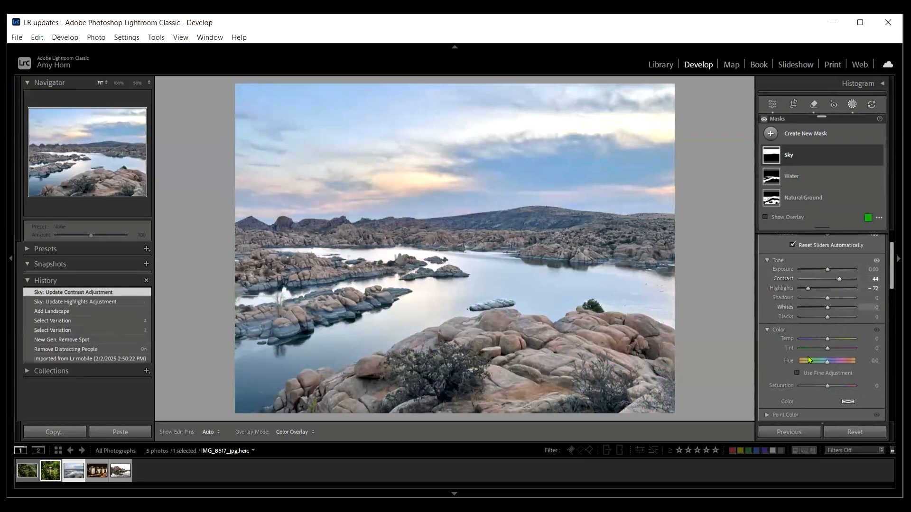
{"action": "left_click_drag", "start_coordinate": [828, 341], "coordinate": [824, 343]}
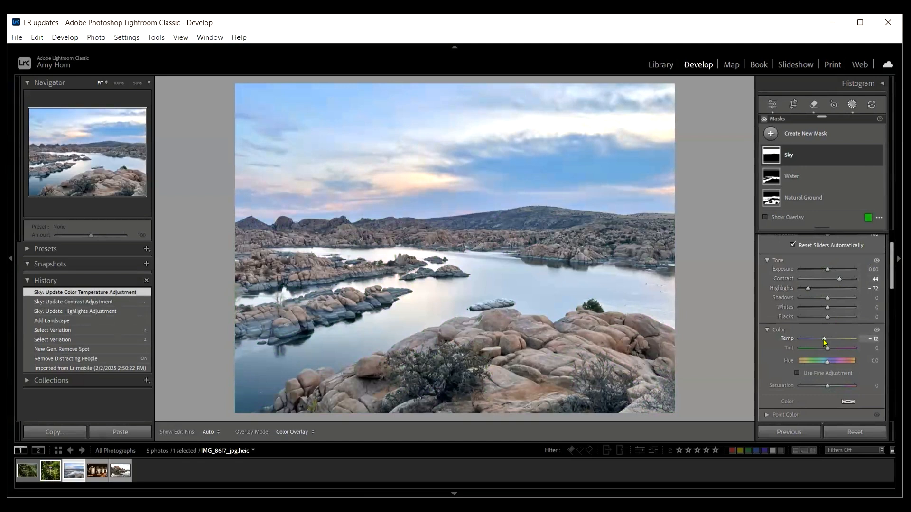
Step: Compare the photo with the Sky mask hidden and shown, and set the mask's Temp to -2
{"action": "mouse_move", "coordinate": [787, 156]}
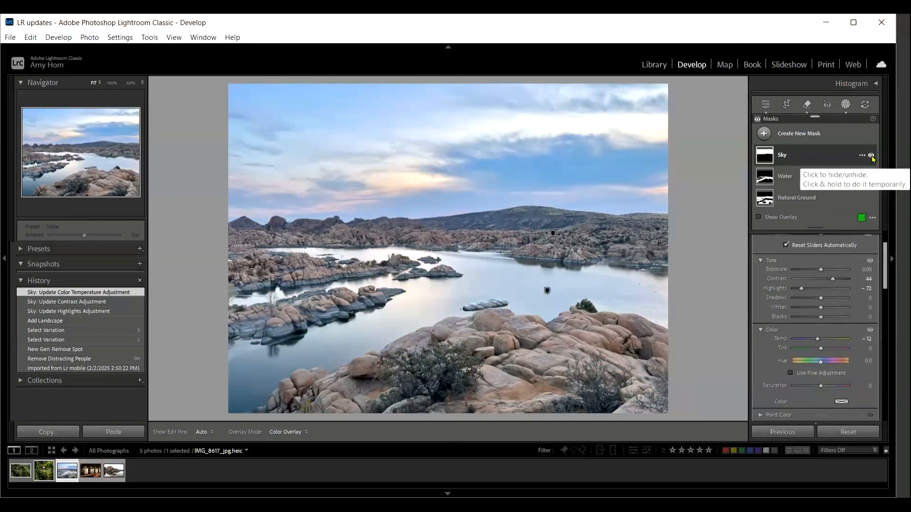
{"action": "left_click", "coordinate": [872, 157]}
{"action": "left_click", "coordinate": [878, 156]}
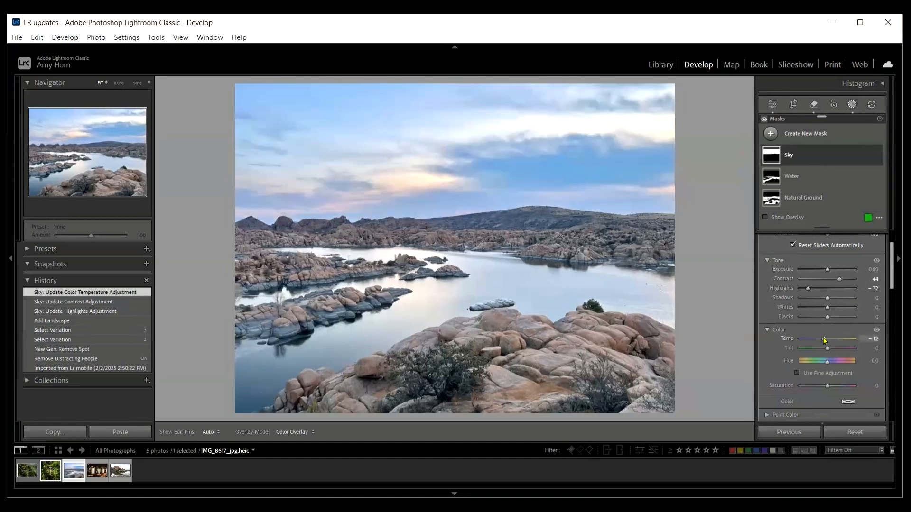
{"action": "left_click_drag", "start_coordinate": [823, 340], "coordinate": [826, 345]}
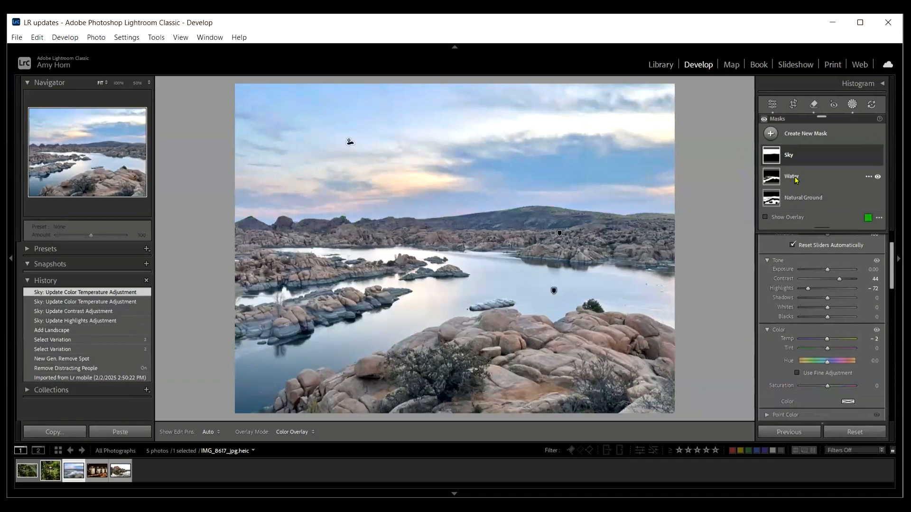
Step: Soften the Water mask by setting Clarity to -77, and set its Dehaze to 19
{"action": "key", "text": "o"}
{"action": "left_click", "coordinate": [771, 178]}
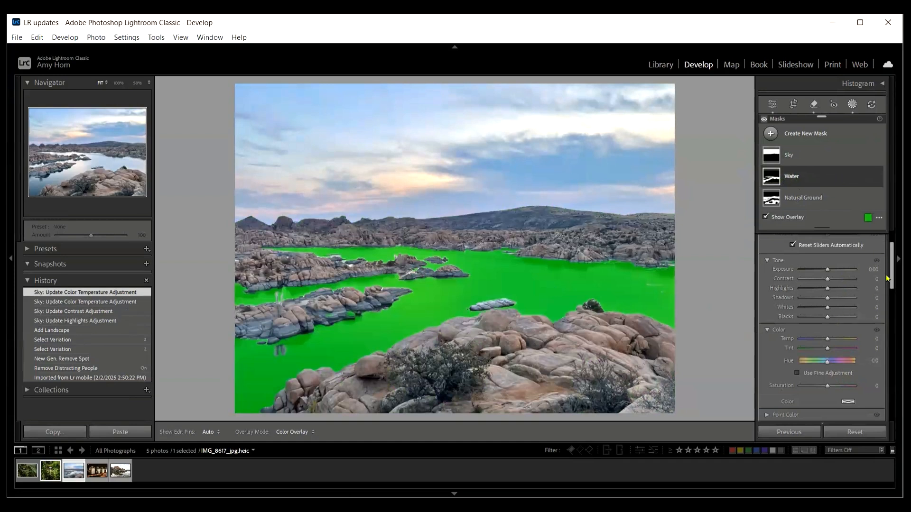
{"action": "left_click_drag", "start_coordinate": [891, 276], "coordinate": [892, 330]}
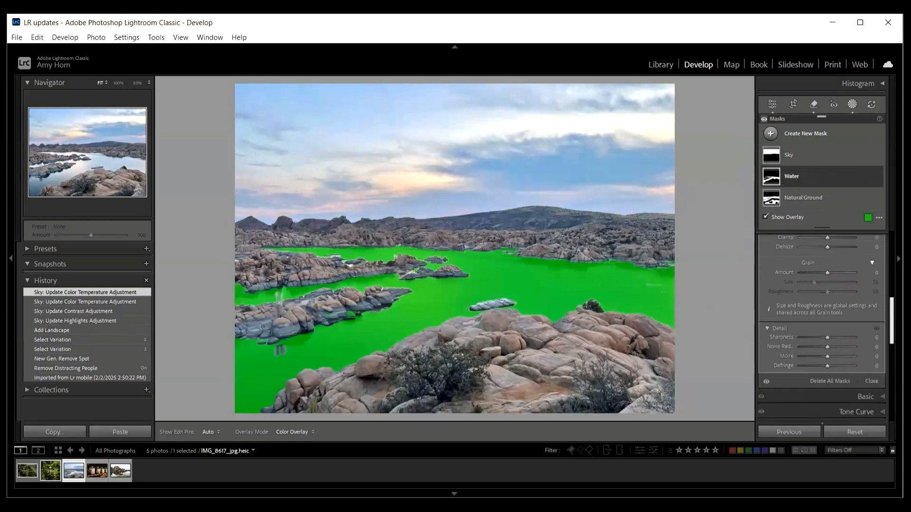
{"action": "scroll", "coordinate": [828, 304], "scroll_direction": "up", "scroll_amount": 3}
{"action": "left_click_drag", "start_coordinate": [828, 304], "coordinate": [807, 305]}
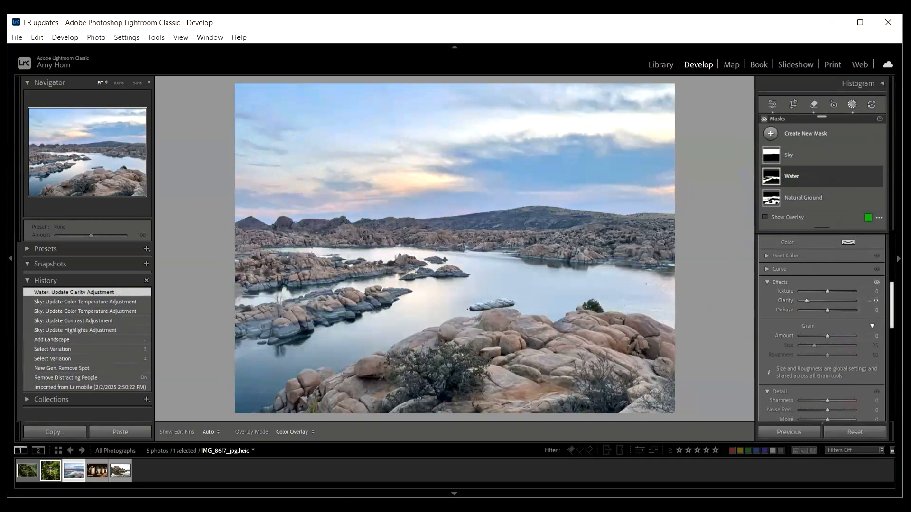
{"action": "left_click_drag", "start_coordinate": [834, 312], "coordinate": [832, 311]}
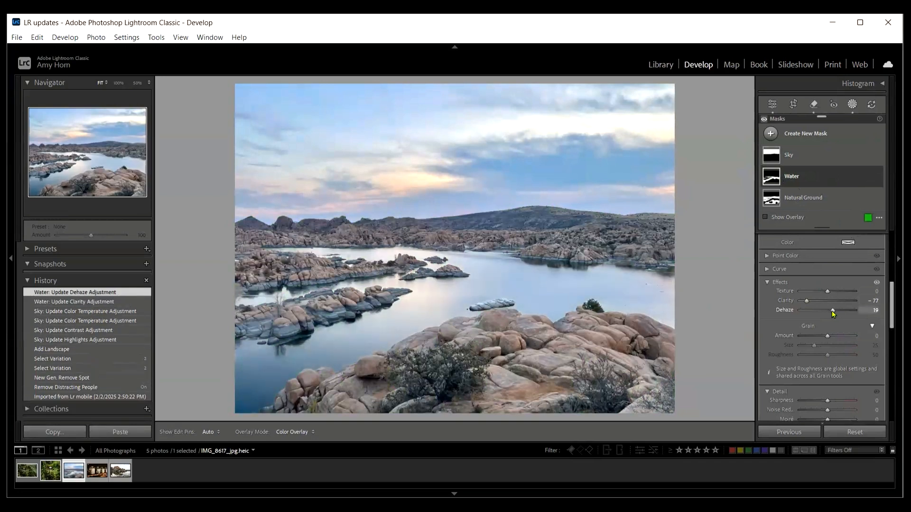
Step: Adjust the Natural Ground mask with Texture at 12, Temp at 7 and Blacks at -4
{"action": "left_click", "coordinate": [818, 199]}
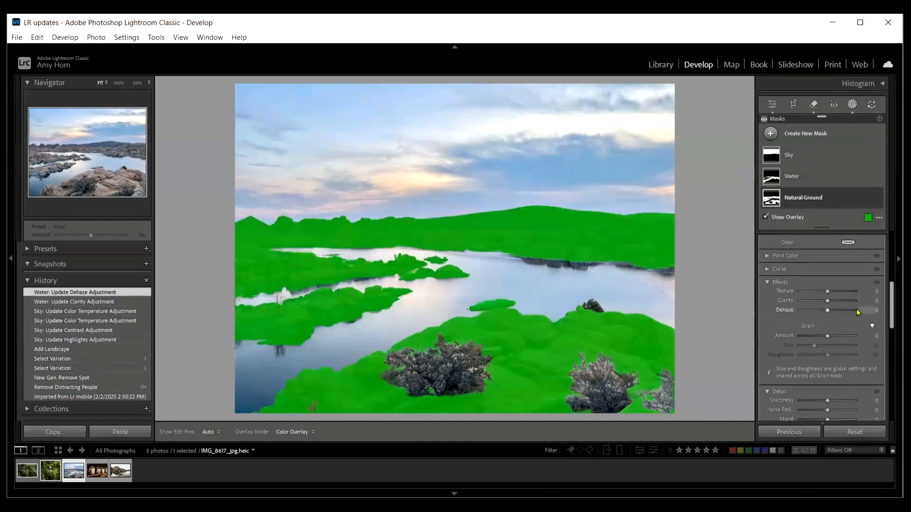
{"action": "key", "text": "o"}
{"action": "left_click_drag", "start_coordinate": [828, 292], "coordinate": [831, 294]}
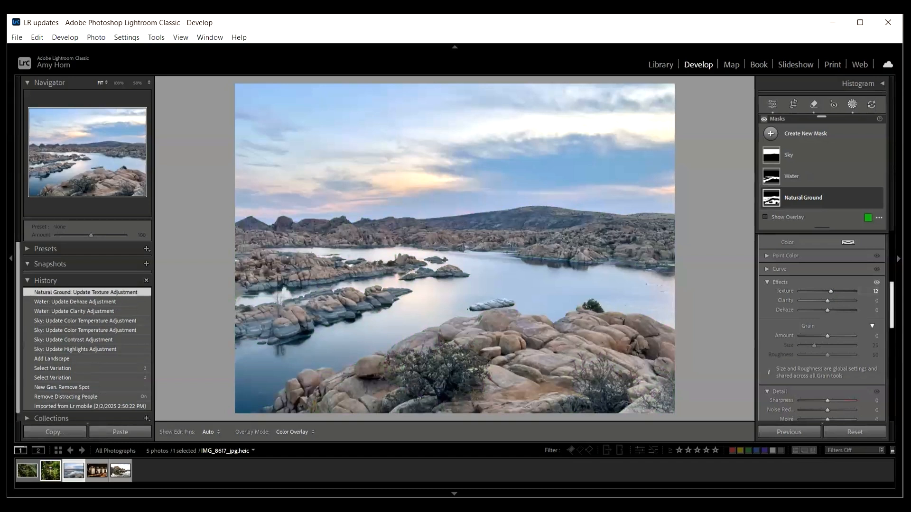
{"action": "scroll", "coordinate": [891, 304], "scroll_direction": "up", "scroll_amount": 5}
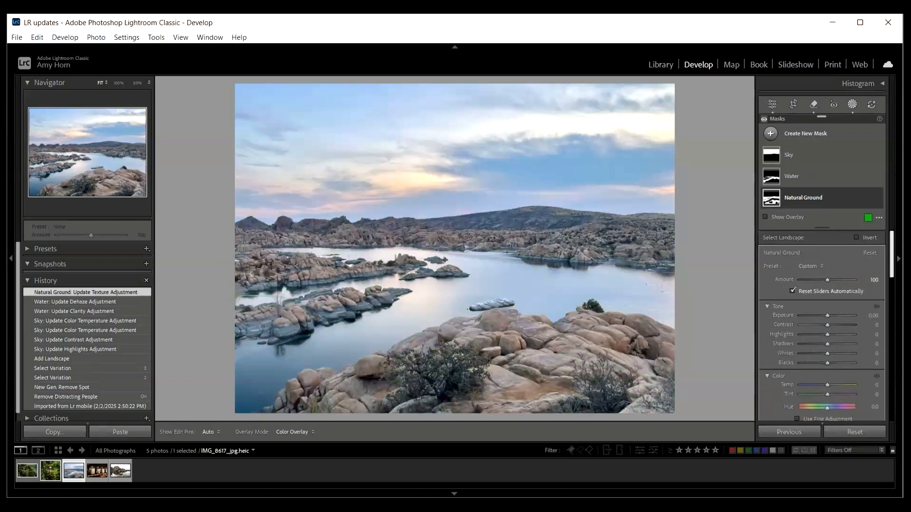
{"action": "scroll", "coordinate": [836, 332], "scroll_direction": "down", "scroll_amount": 2}
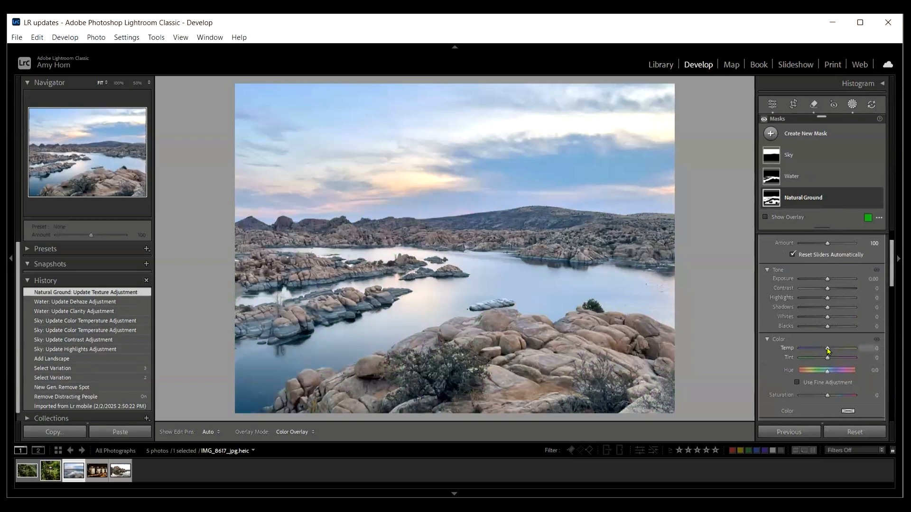
{"action": "left_click_drag", "start_coordinate": [830, 350], "coordinate": [832, 351]}
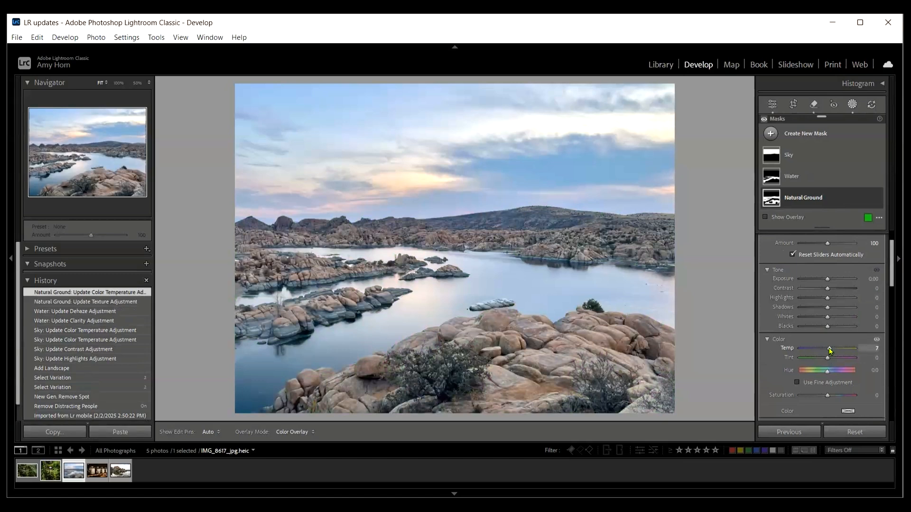
{"action": "left_click_drag", "start_coordinate": [827, 326], "coordinate": [826, 329]}
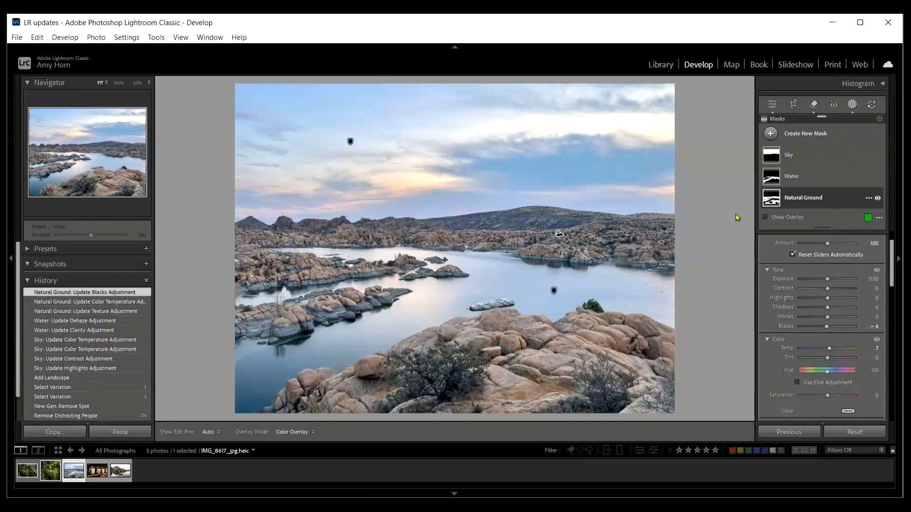
Step: Compare the edited lake landscape with its original Before version several times, ending on the edited view
{"action": "key", "text": "backslash"}
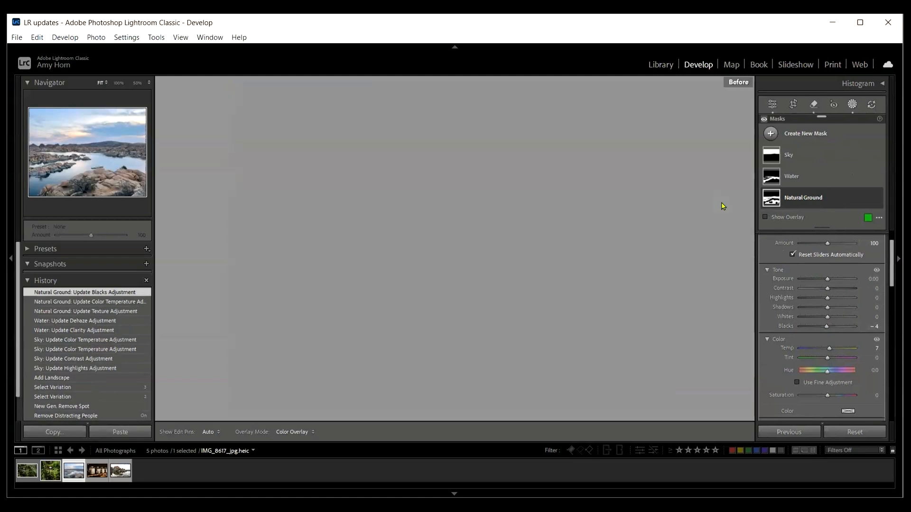
{"action": "key", "text": "backslash"}
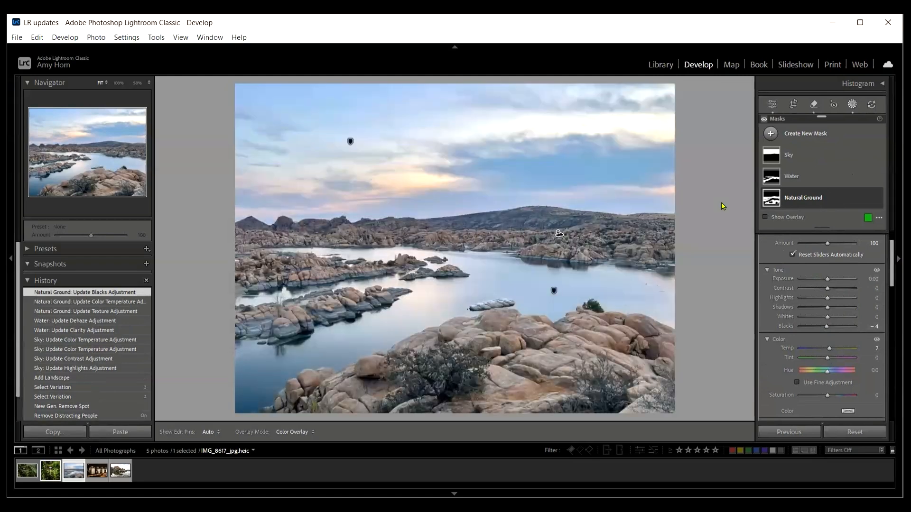
{"action": "key", "text": "backslash"}
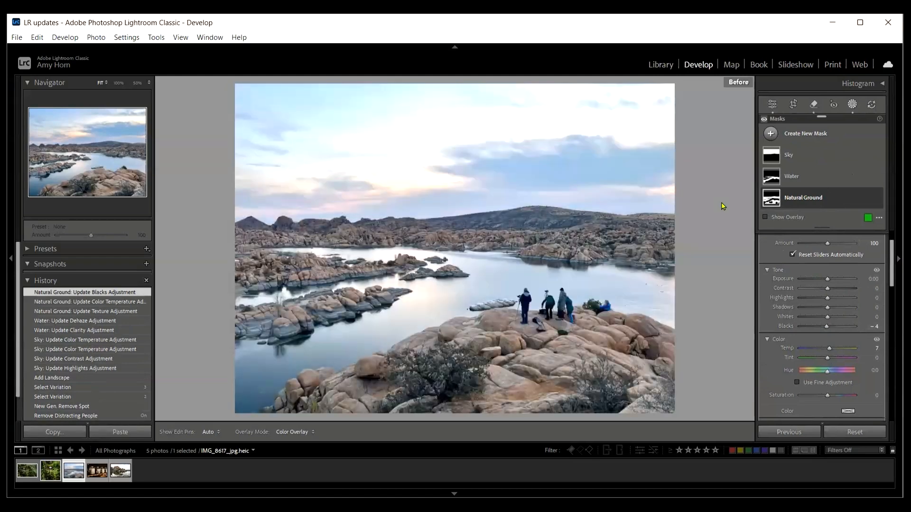
{"action": "key", "text": "backslash"}
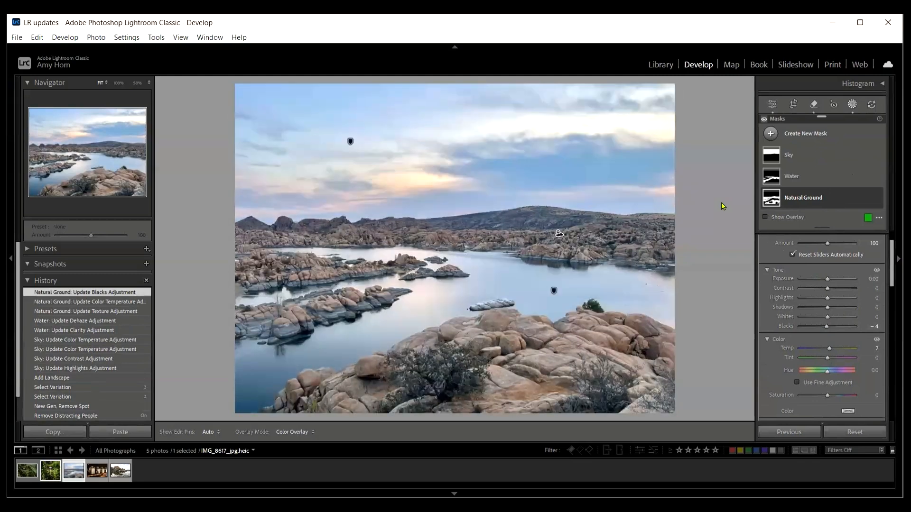
{"action": "key", "text": "backslash"}
{"action": "key", "text": "backslash"}
{"action": "key", "text": "backslash"}
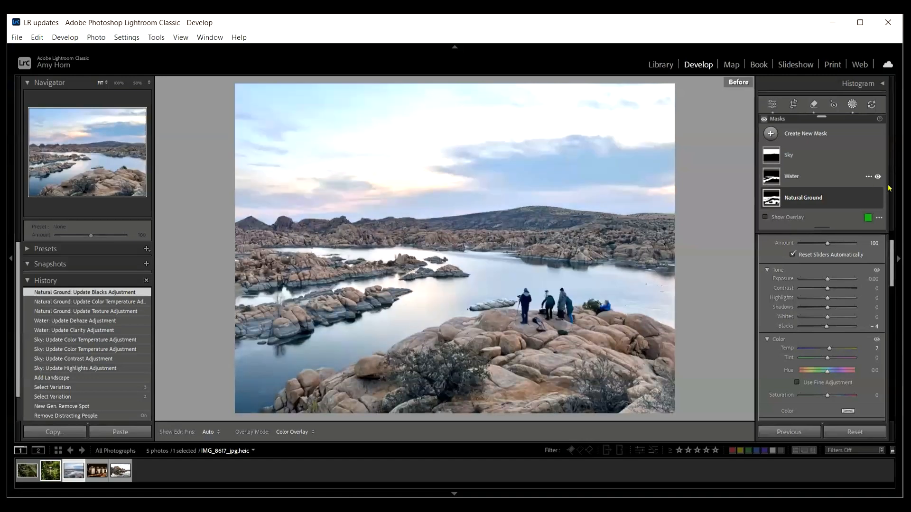
{"action": "key", "text": "backslash"}
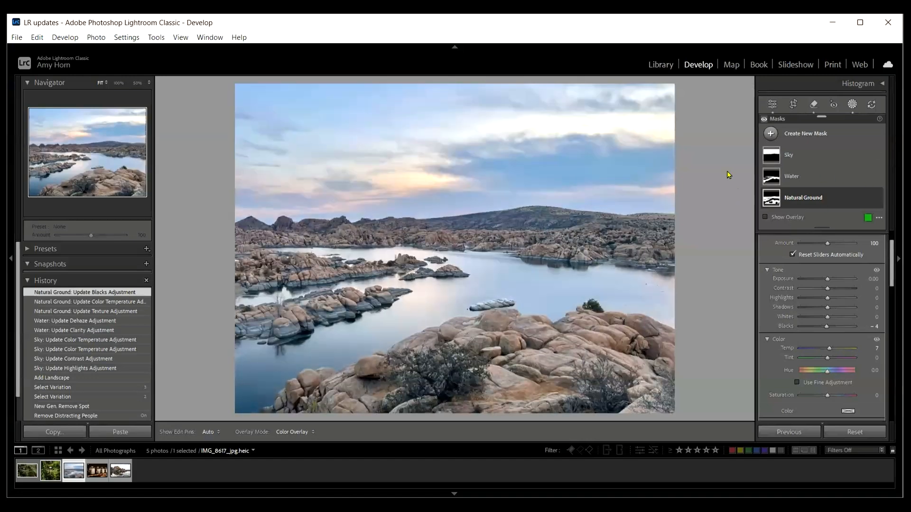
Step: Crop the landscape photo by trimming a strip of sky off its upper edge, and apply the crop
{"action": "left_click", "coordinate": [794, 103]}
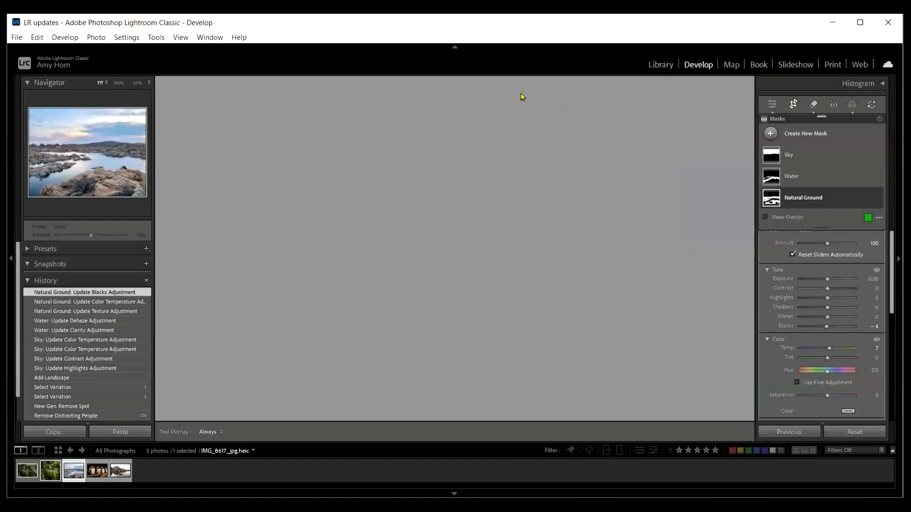
{"action": "left_click_drag", "start_coordinate": [490, 87], "coordinate": [488, 111]}
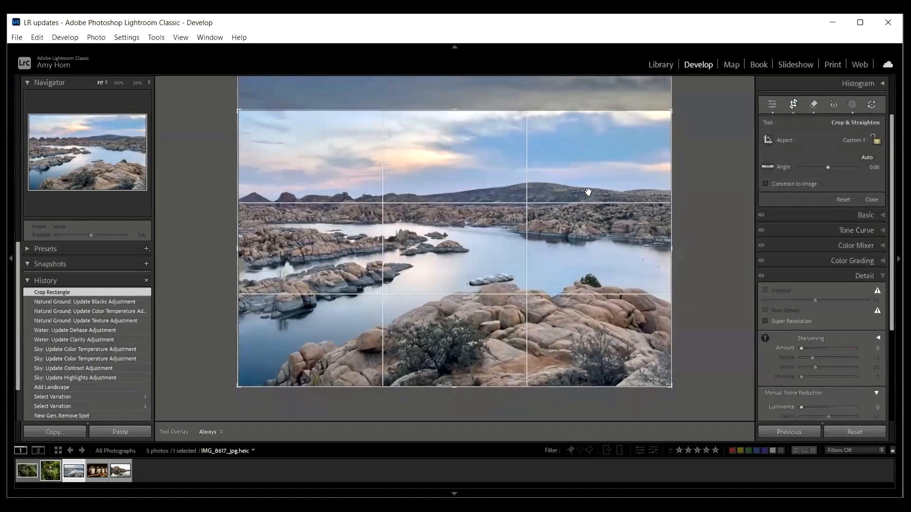
{"action": "key", "text": "Return"}
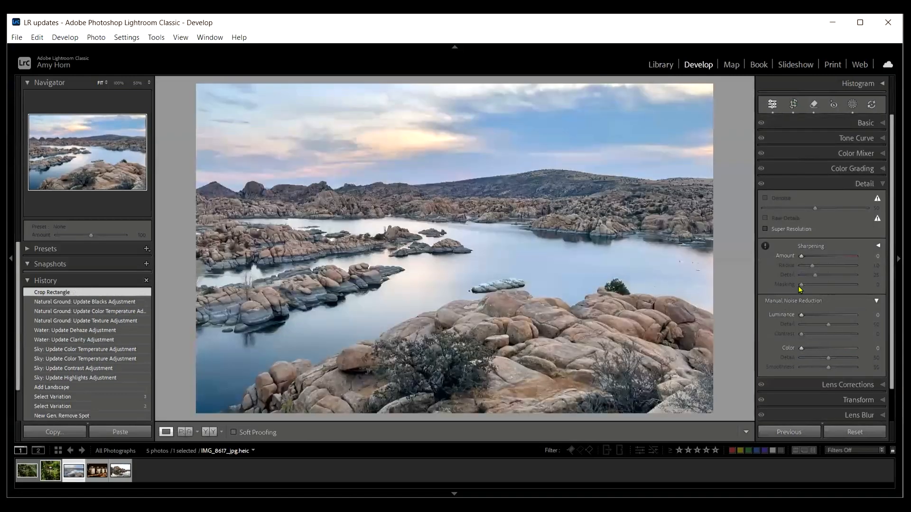
Step: Add a subtle dark post-crop vignette to the landscape photo with an Amount of -11
{"action": "scroll", "coordinate": [821, 267], "scroll_direction": "down", "scroll_amount": 2}
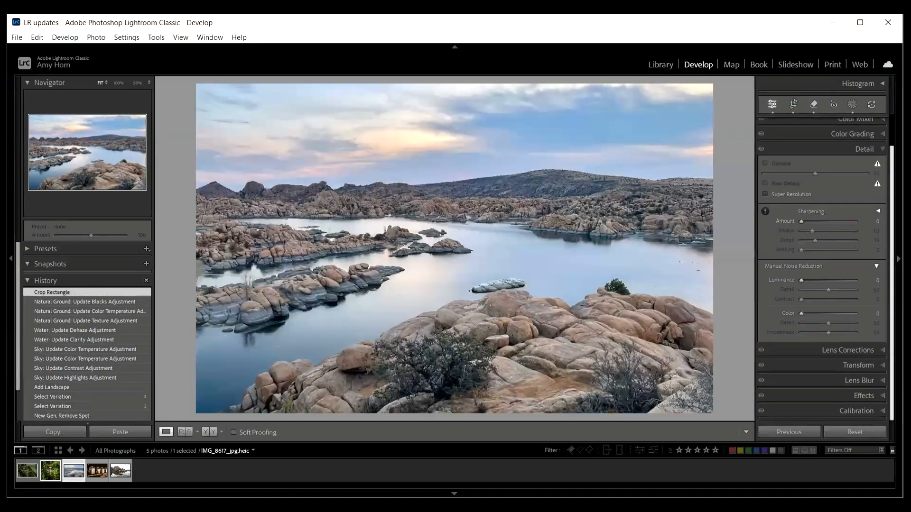
{"action": "left_click", "coordinate": [863, 397]}
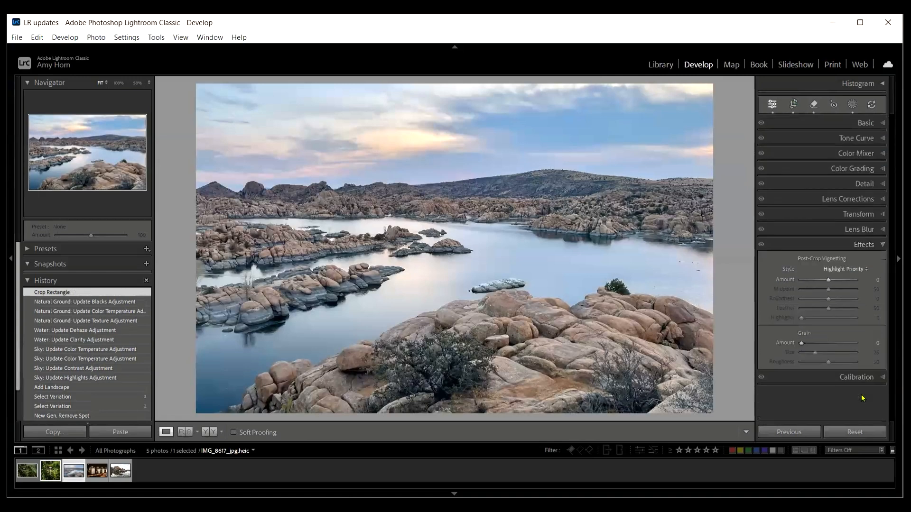
{"action": "left_click_drag", "start_coordinate": [828, 281], "coordinate": [824, 284]}
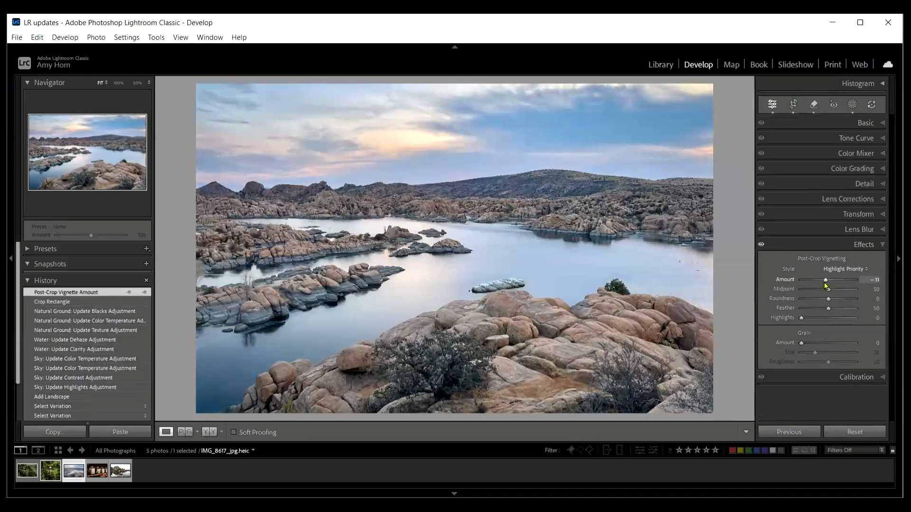